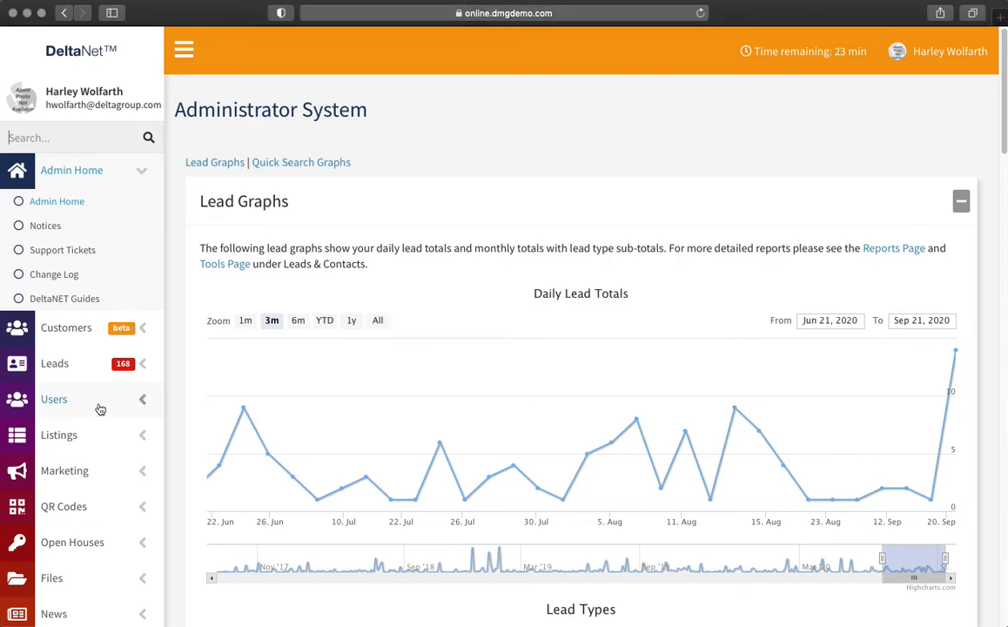
Open the Users With Billing page and review the listed users, their available actions and the order by phone number
left_click(140, 400)
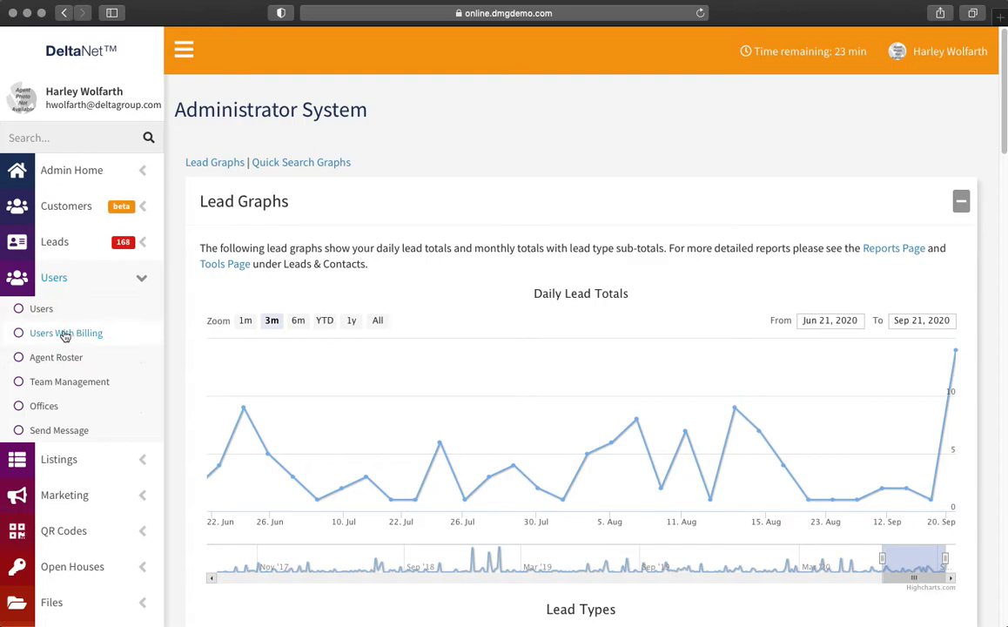
left_click(65, 334)
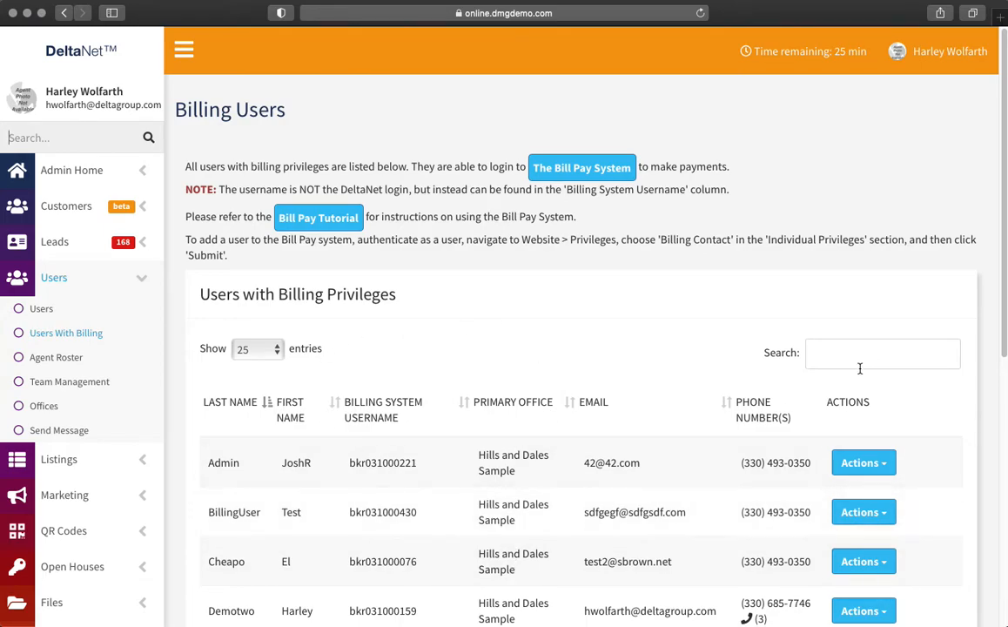
left_click(862, 462)
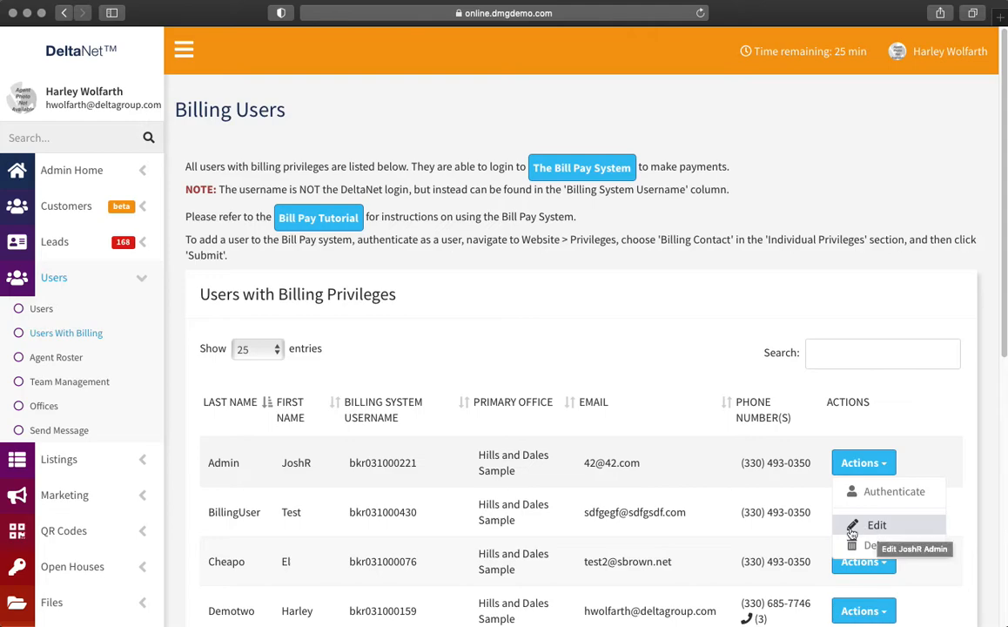
left_click(741, 408)
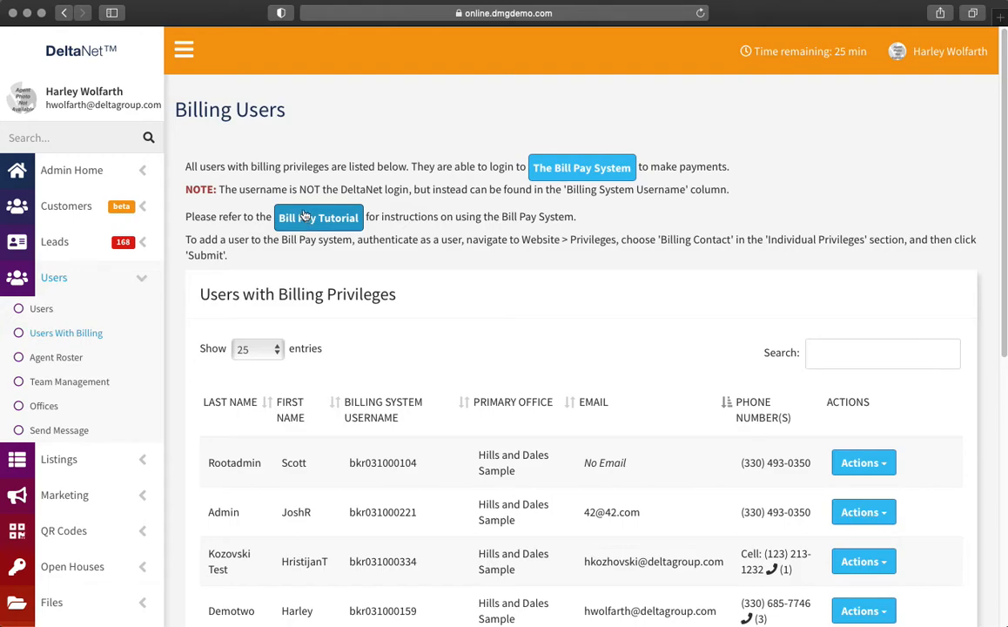
scroll(384, 507, "down", 3)
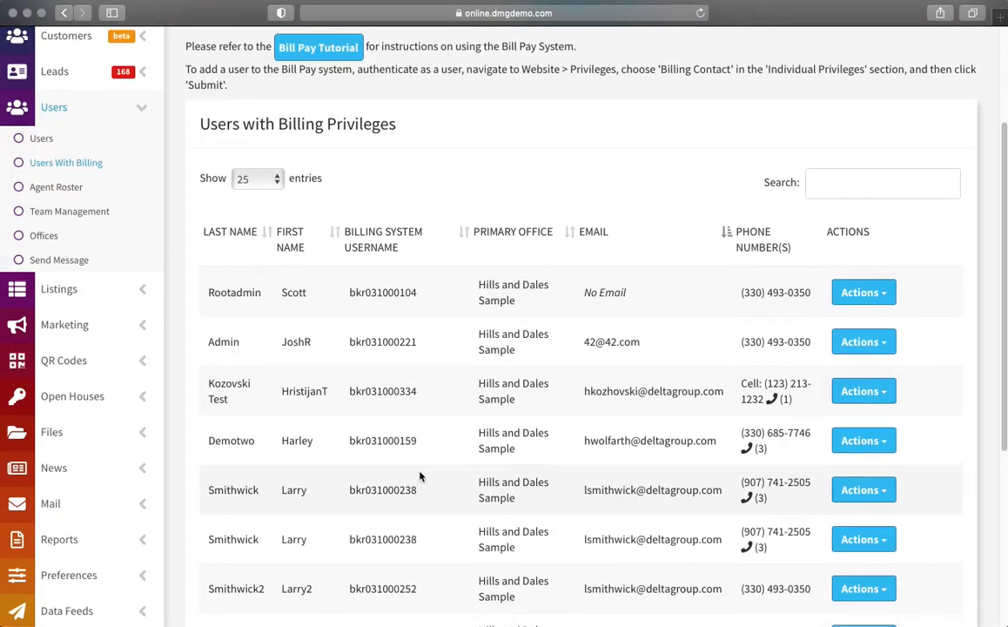
scroll(421, 477, "up", 5)
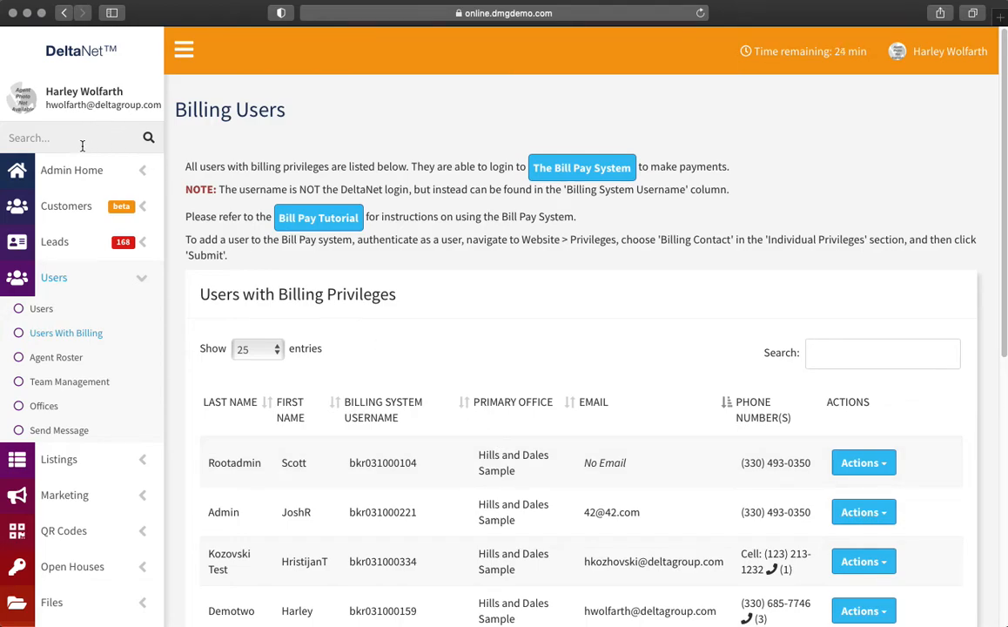
Open the company users list and show the actions available for the first listed user
left_click(42, 309)
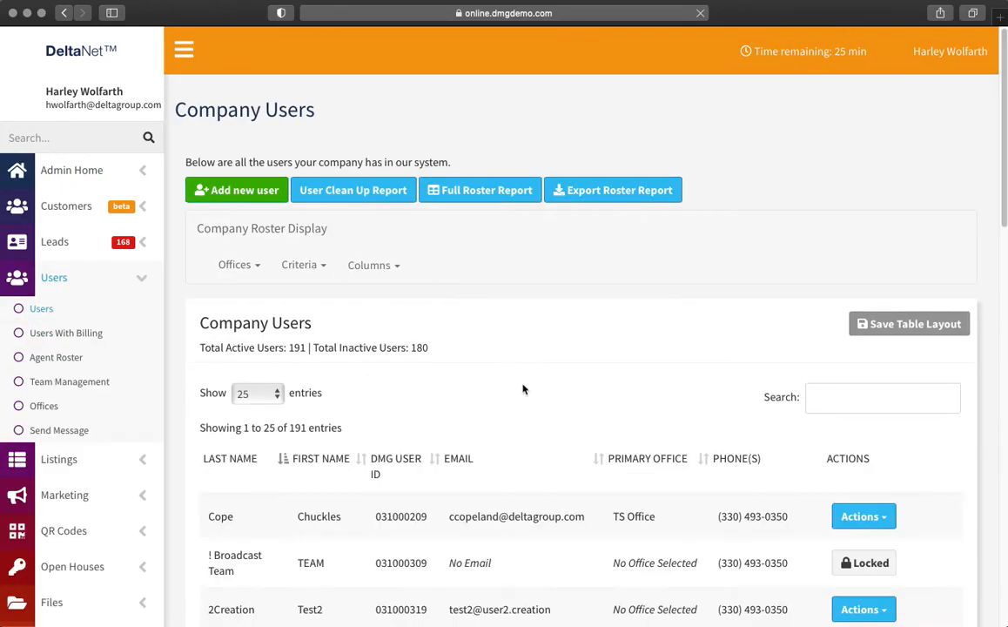
scroll(603, 402, "down", 2)
left_click(876, 416)
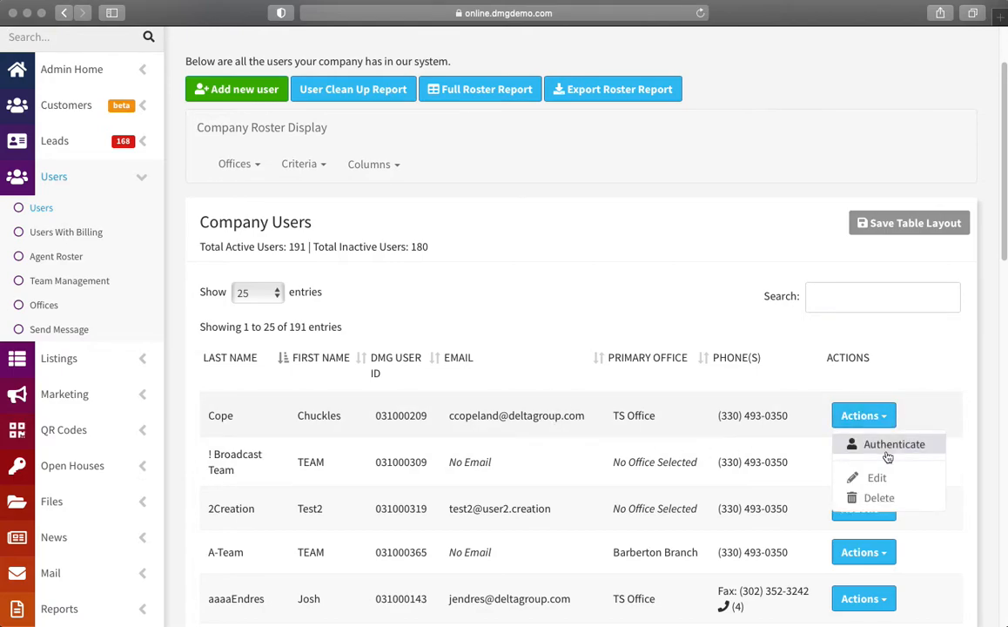
Search the system for "office" and authenticate as the Office Admin agent
scroll(140, 189, "up", 2)
left_click(62, 139)
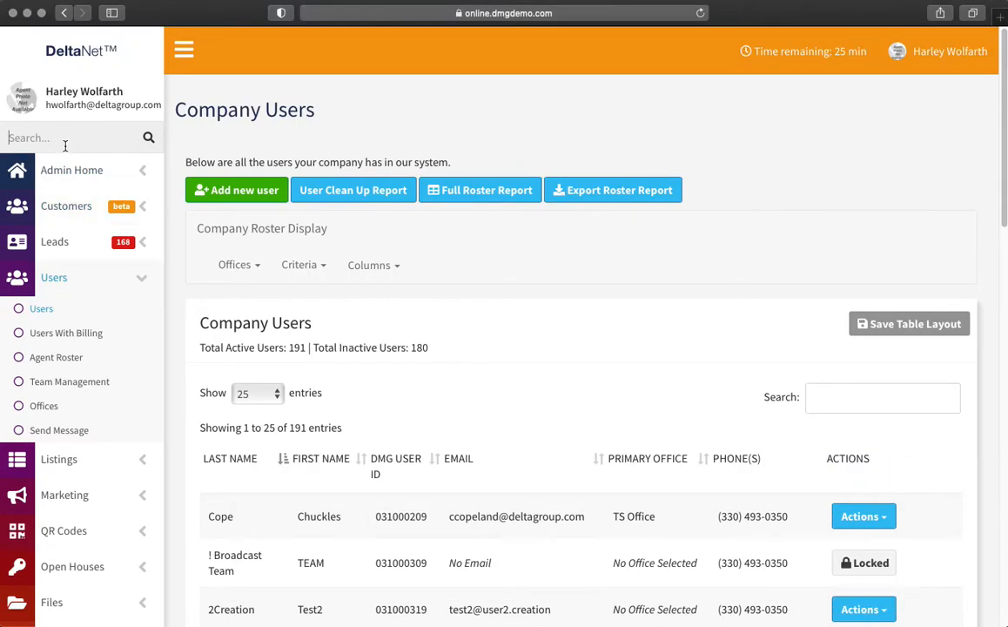
type("office")
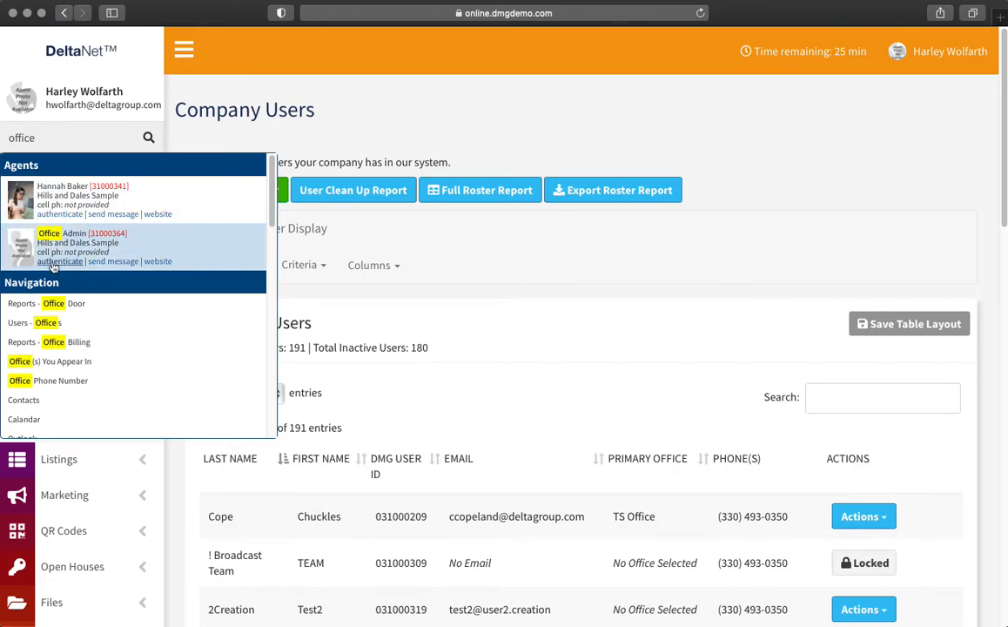
left_click(53, 263)
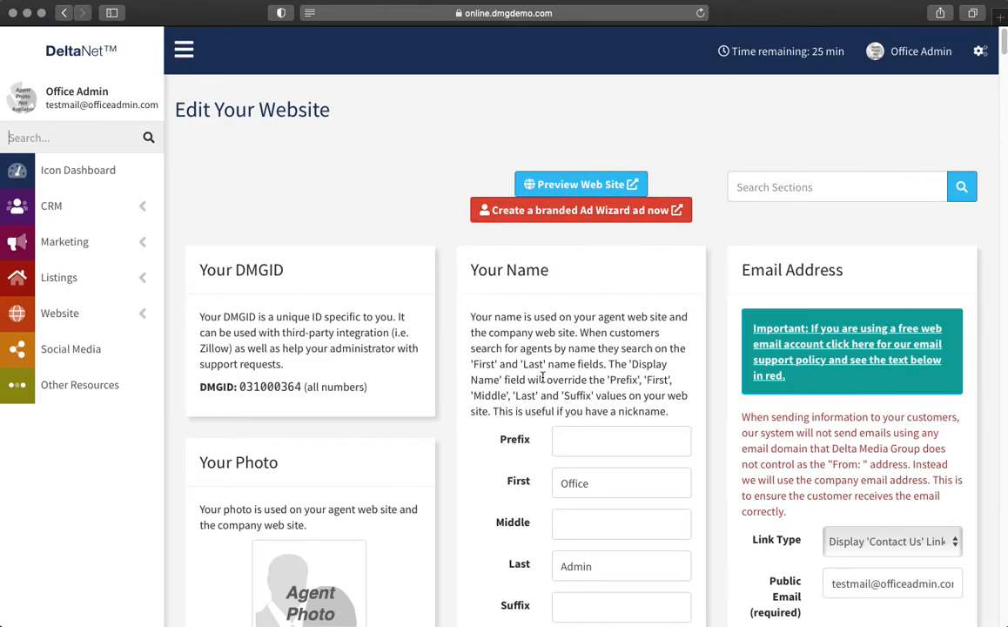
Examine the public email address and its domain on the Edit Your Website page
scroll(615, 382, "down", 2)
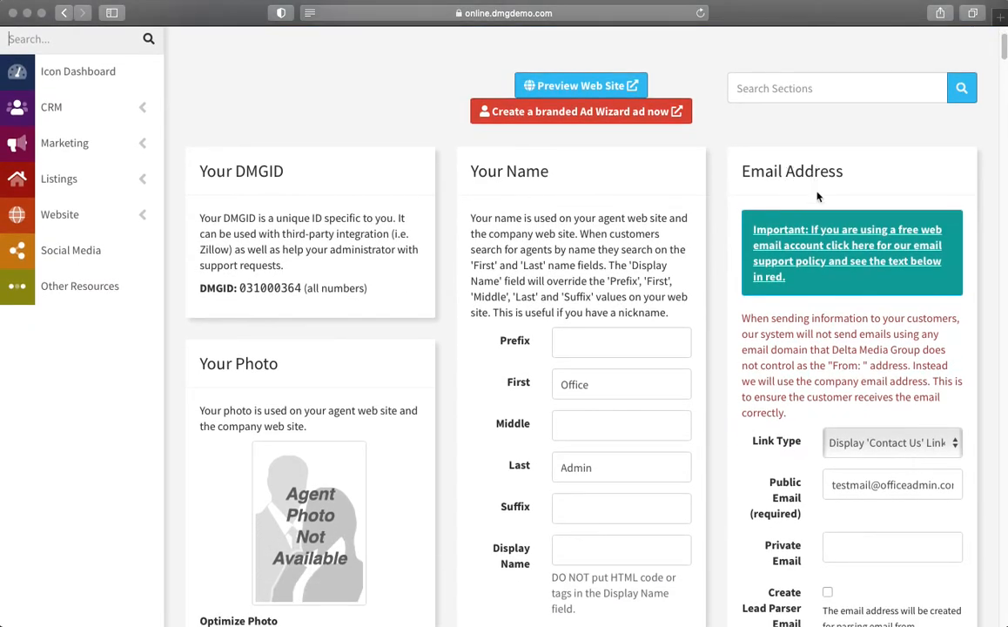
double_click(844, 485)
double_click(916, 486)
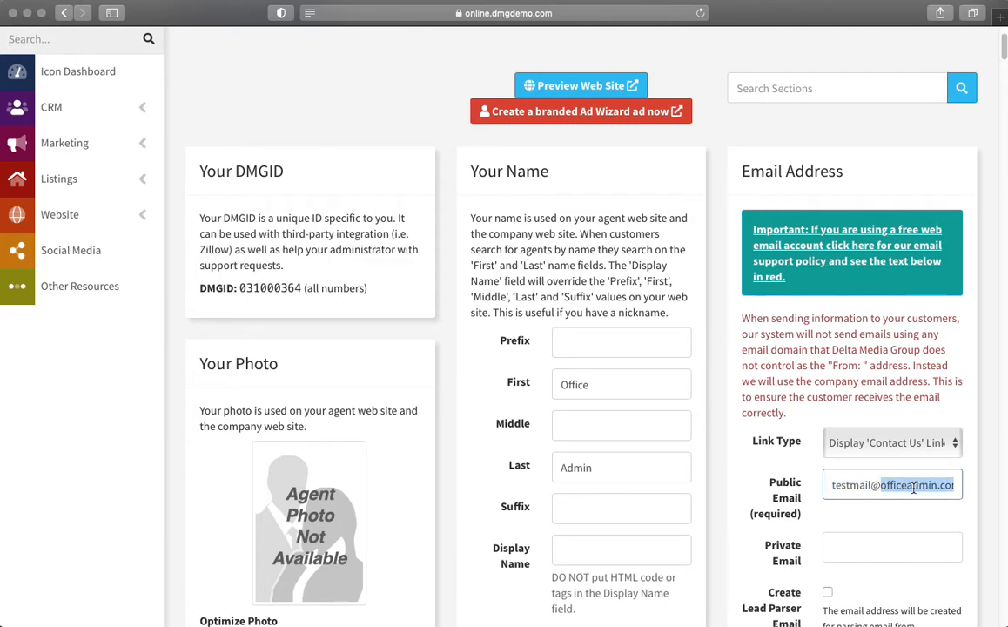
left_click(859, 485)
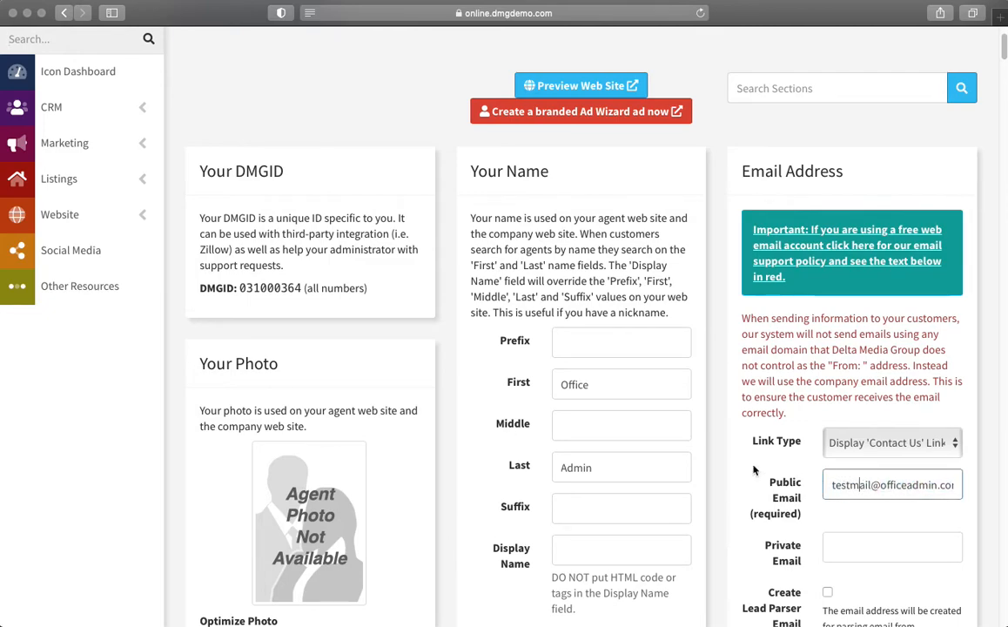
scroll(723, 471, "up", 2)
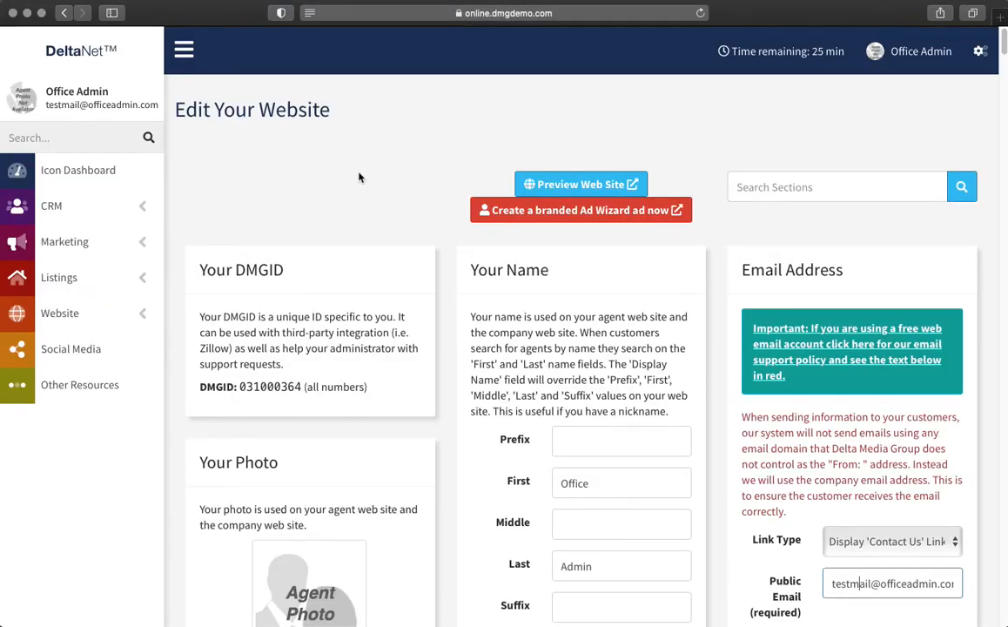
Search the site navigation for "privil"
left_click(25, 137)
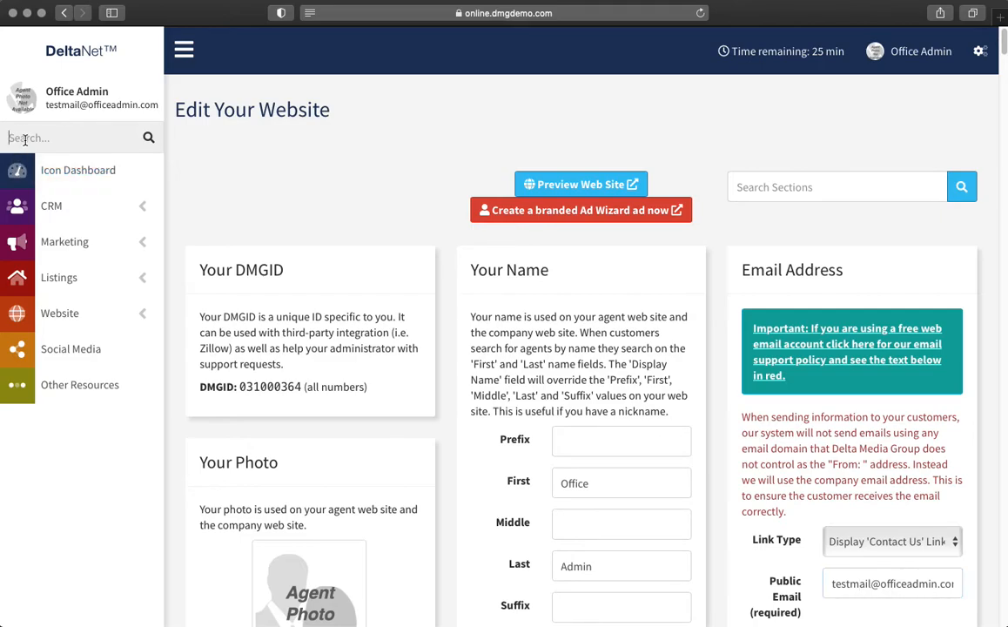
type("privil")
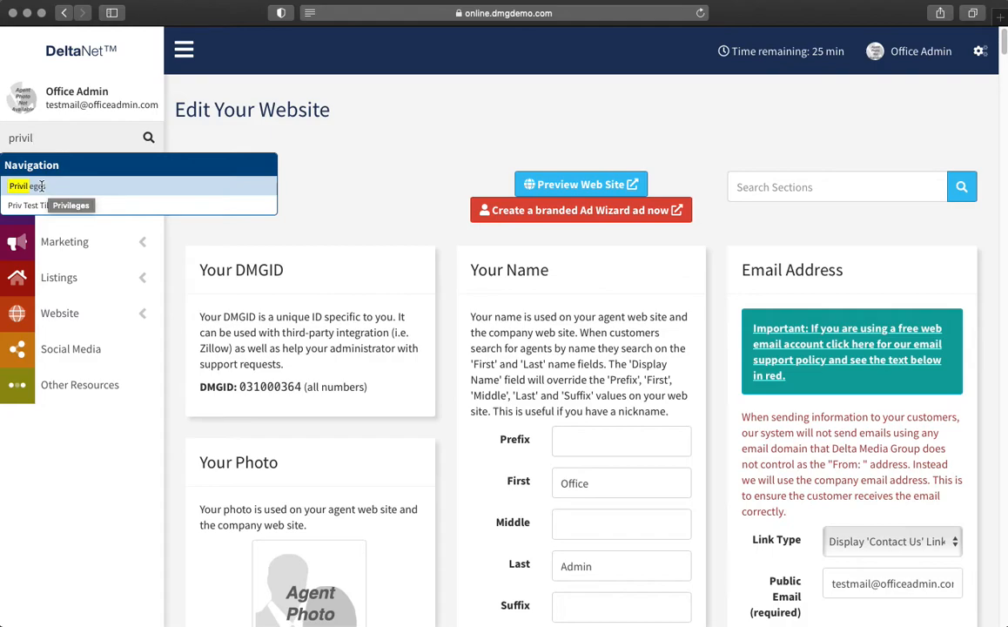
left_click(364, 104)
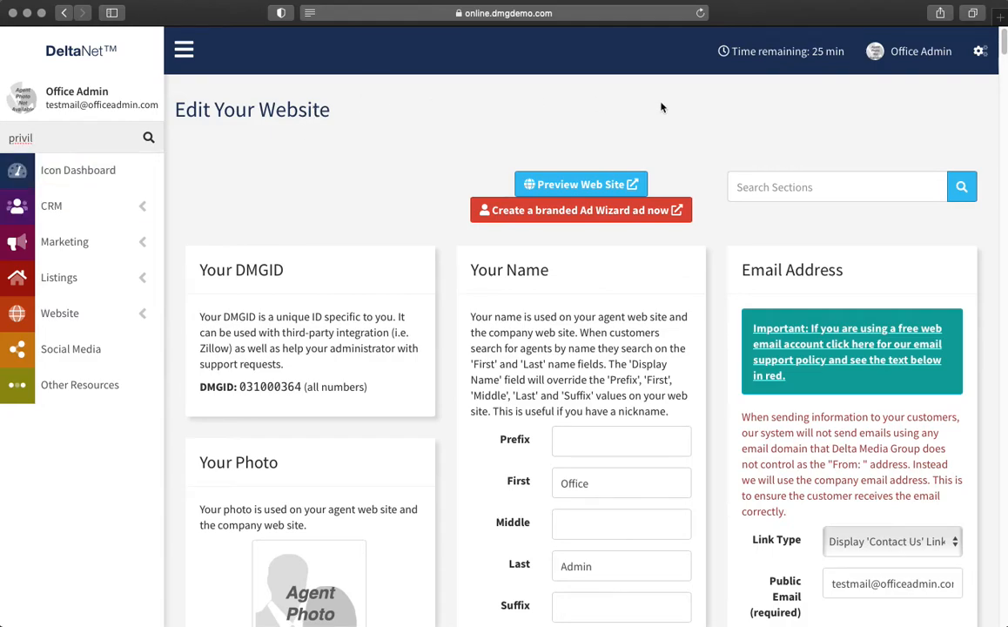
Find the privileges page by searching the account settings for "privi" and open it
left_click(981, 52)
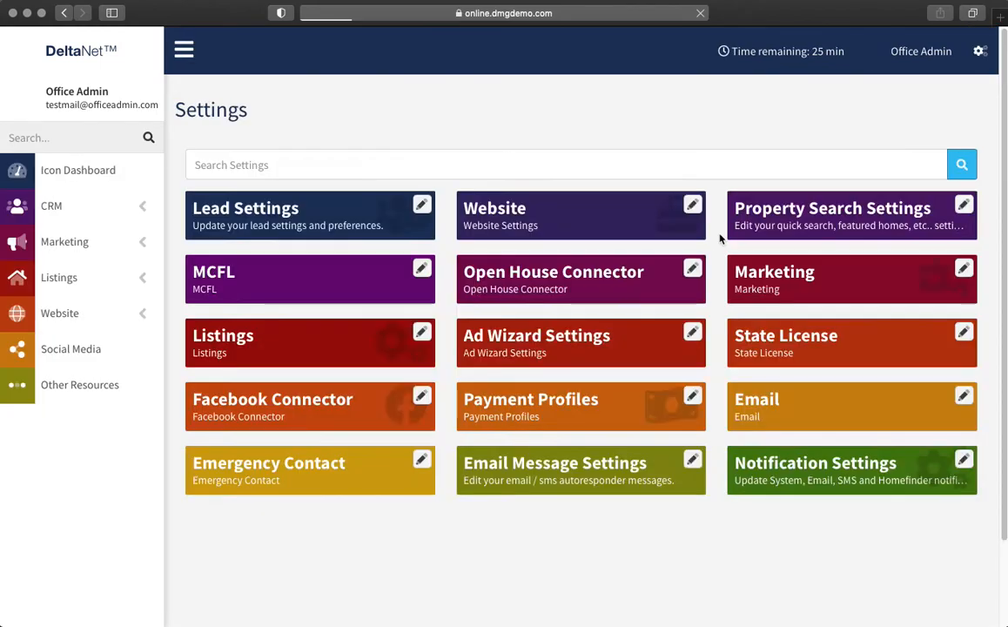
left_click(221, 165)
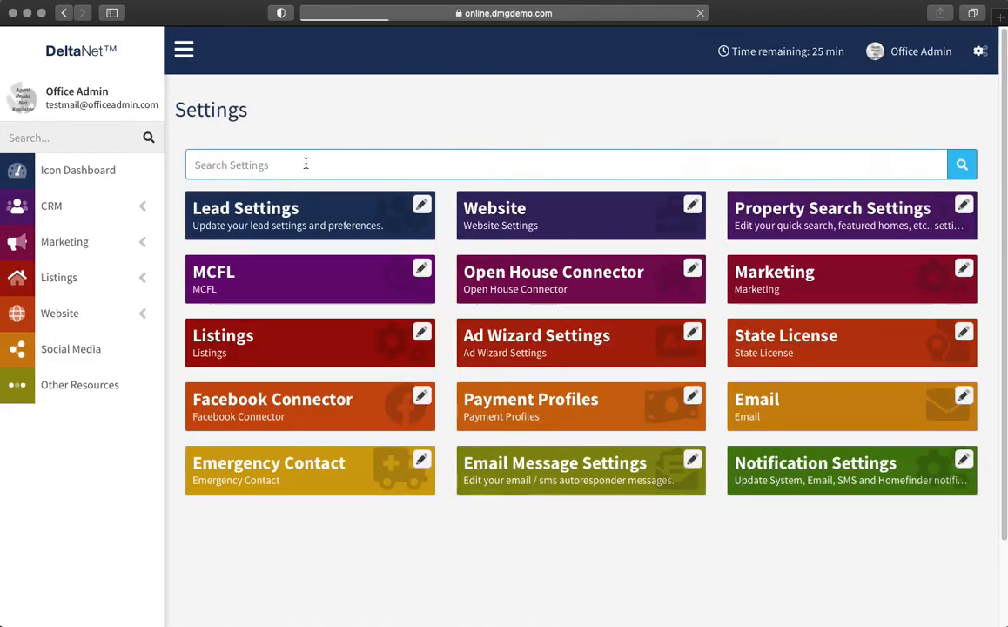
type("p")
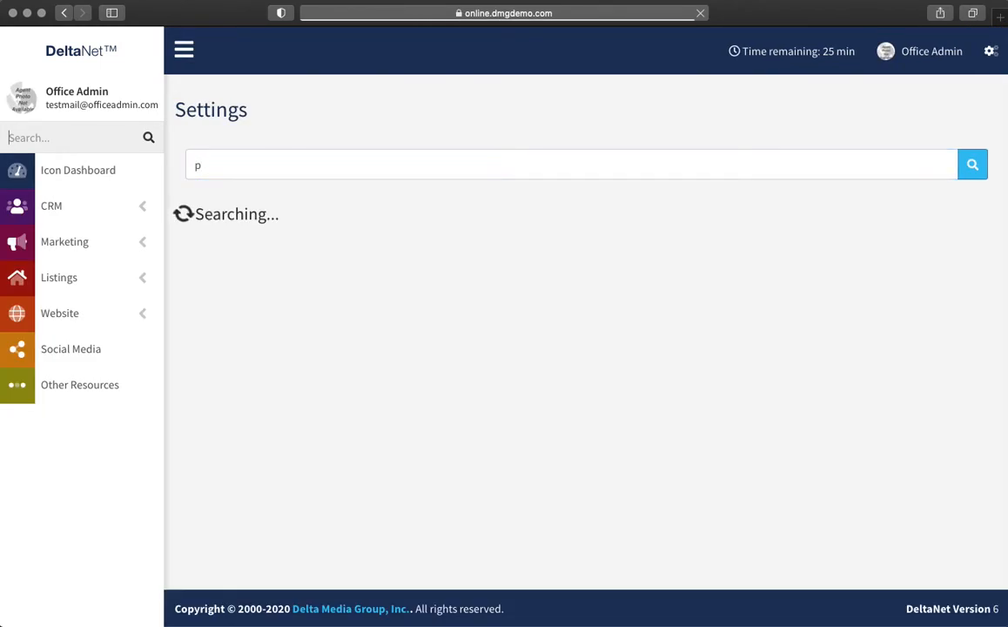
type("ri")
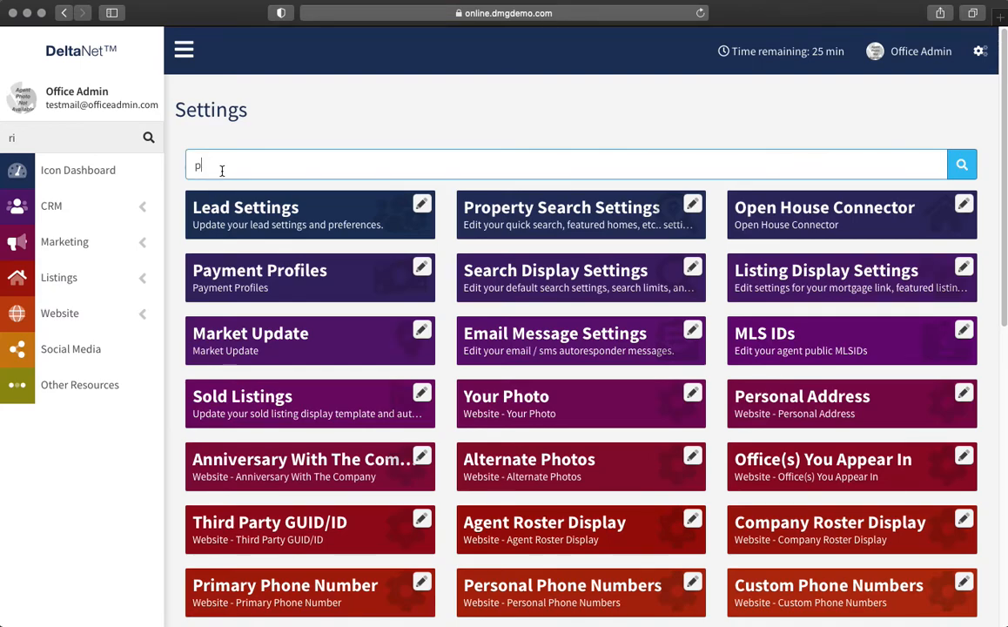
type("rivi")
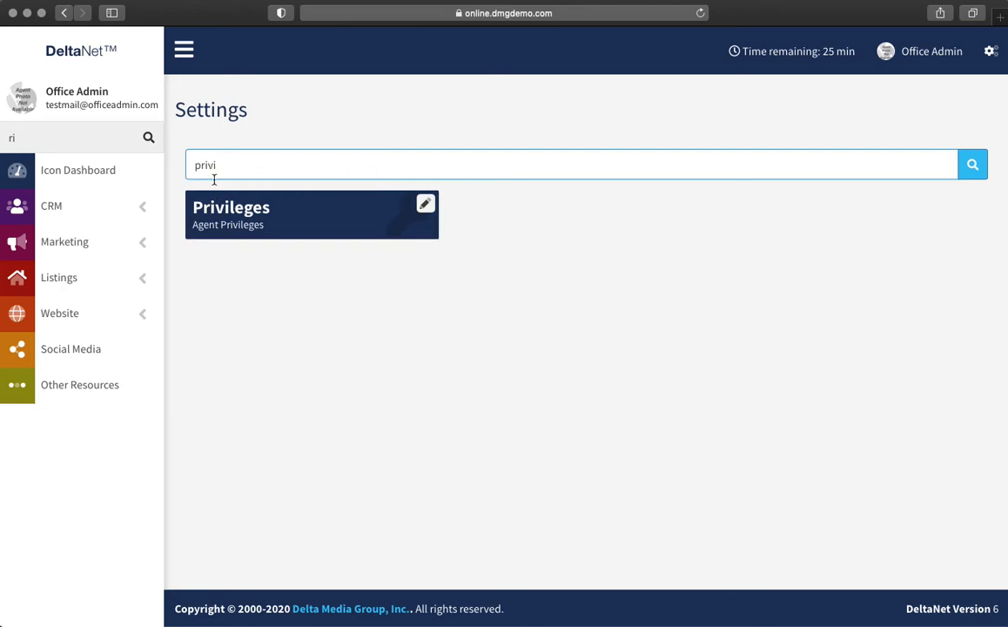
left_click(280, 217)
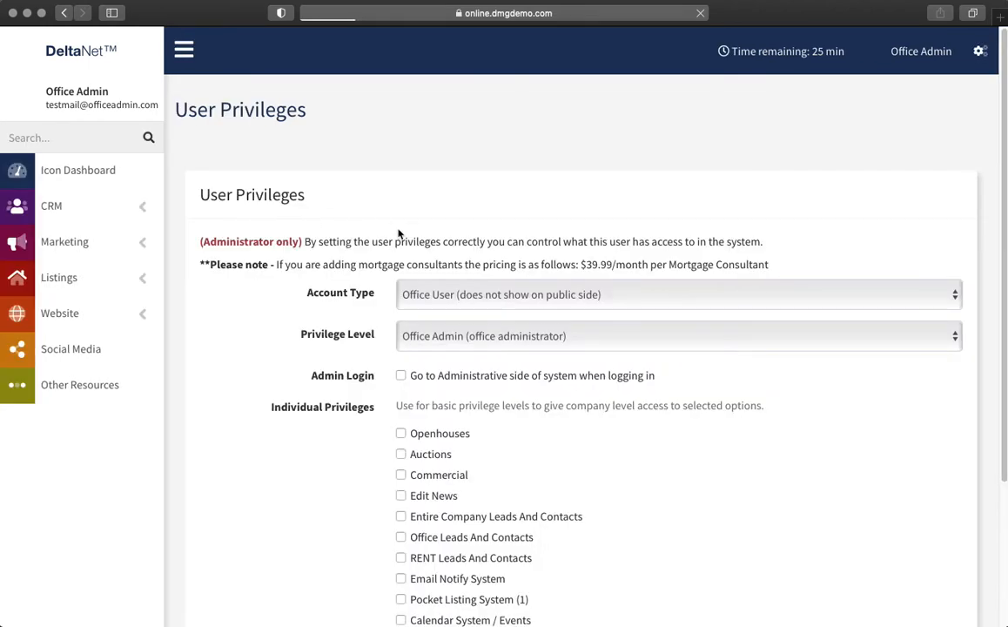
Enable the Billing Contact individual privilege for this user and submit the privilege settings
scroll(366, 264, "down", 1)
scroll(365, 256, "down", 4)
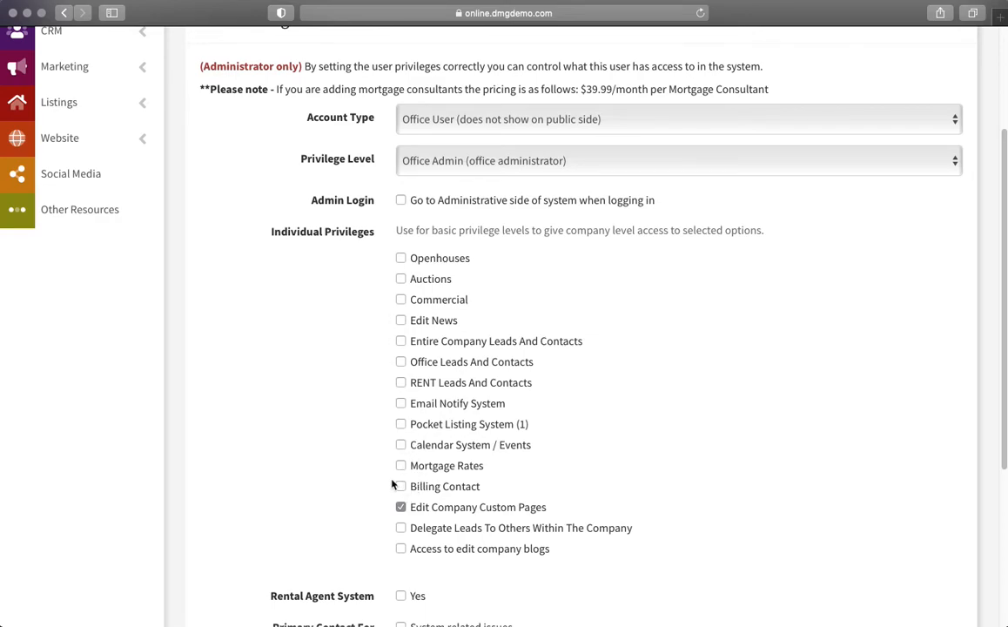
scroll(398, 485, "down", 1)
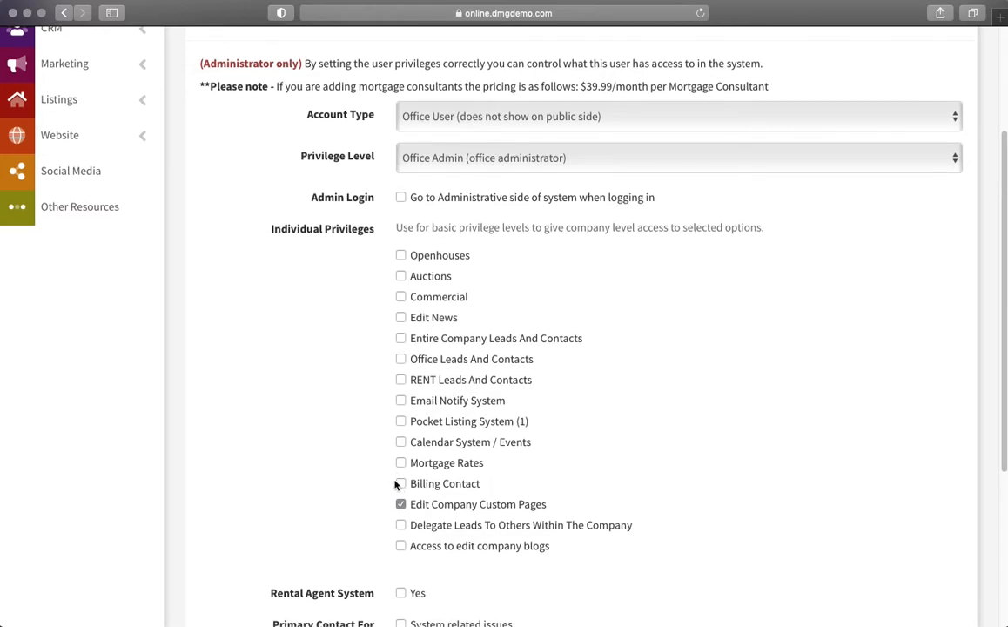
left_click(400, 484)
scroll(488, 501, "down", 5)
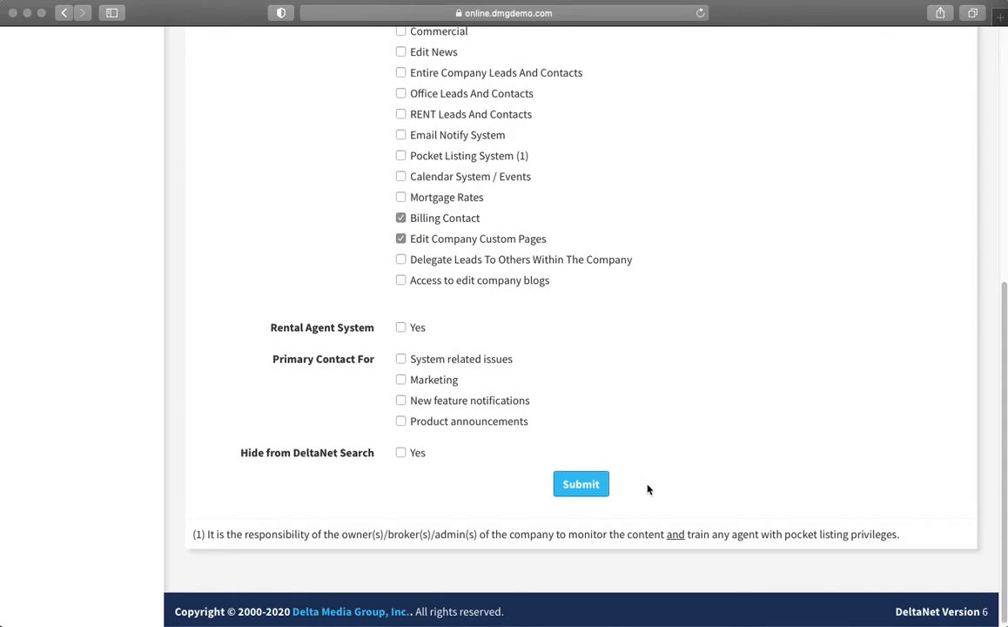
scroll(646, 488, "up", 3)
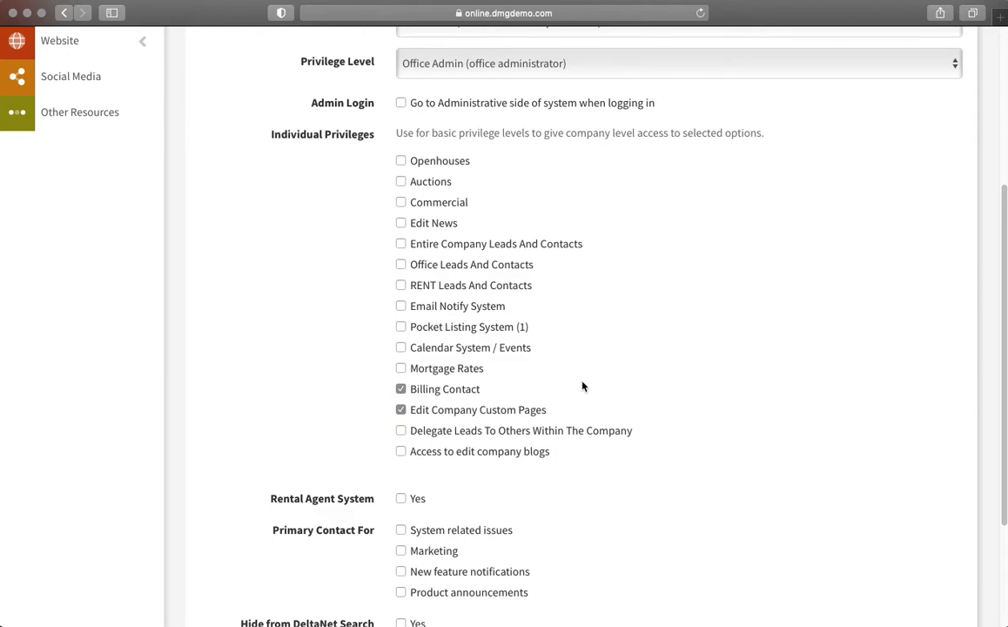
scroll(607, 383, "down", 5)
left_click(575, 481)
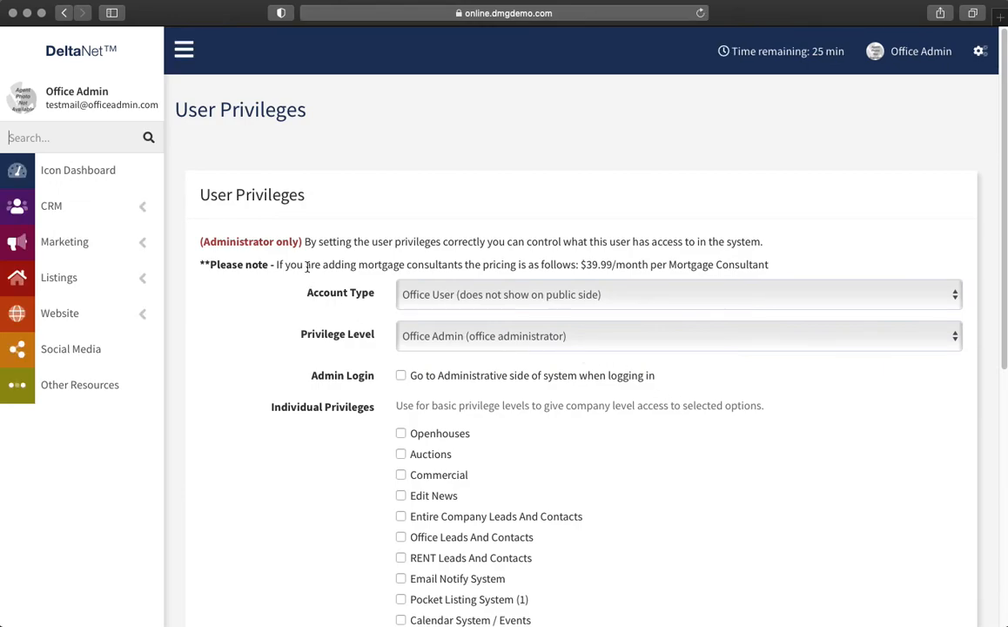
Review the submitted account type, privilege level and individual privileges of the user
scroll(462, 421, "down", 4)
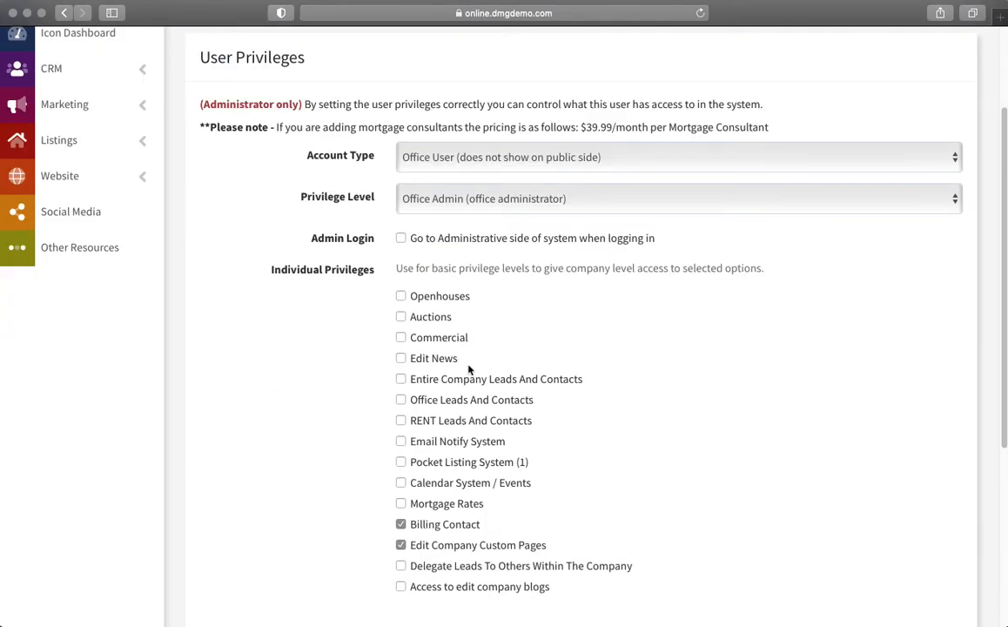
scroll(387, 196, "up", 3)
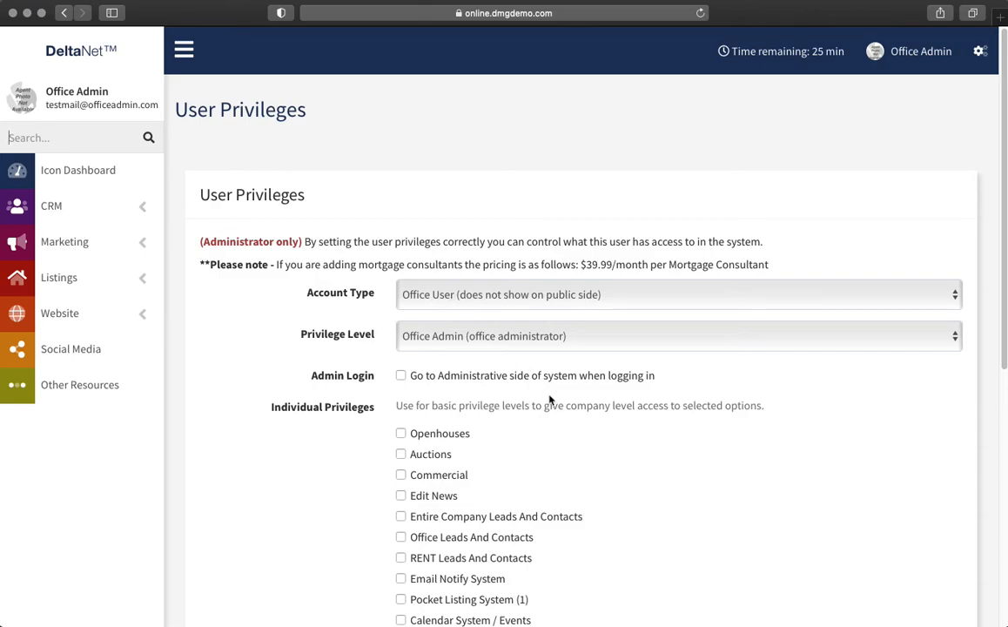
scroll(540, 396, "down", 1)
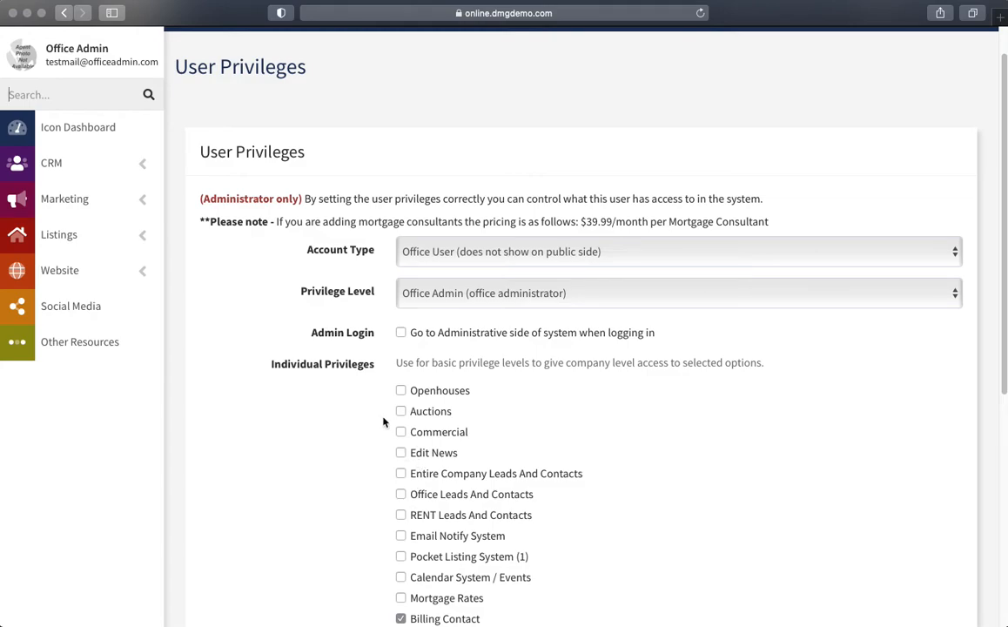
scroll(740, 418, "up", 2)
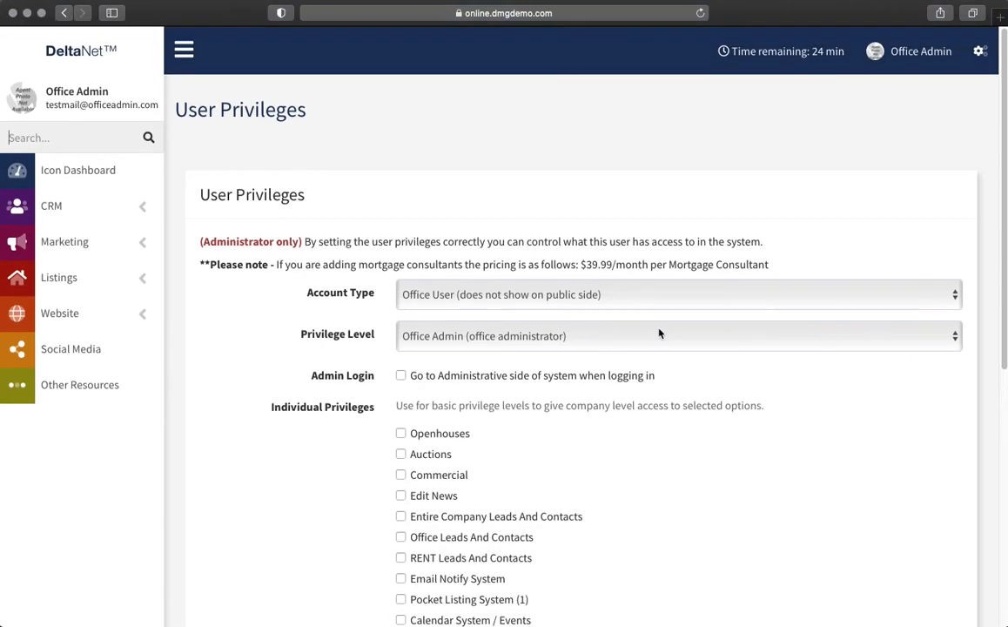
Open the profile page of the currently authenticated office admin account
scroll(339, 237, "down", 1)
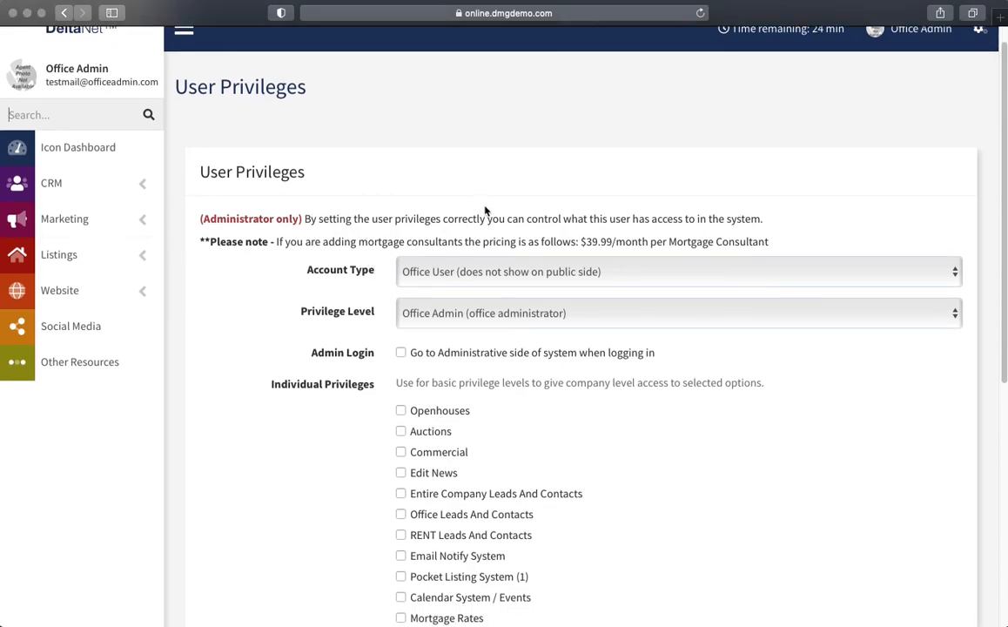
scroll(610, 226, "up", 1)
left_click(914, 50)
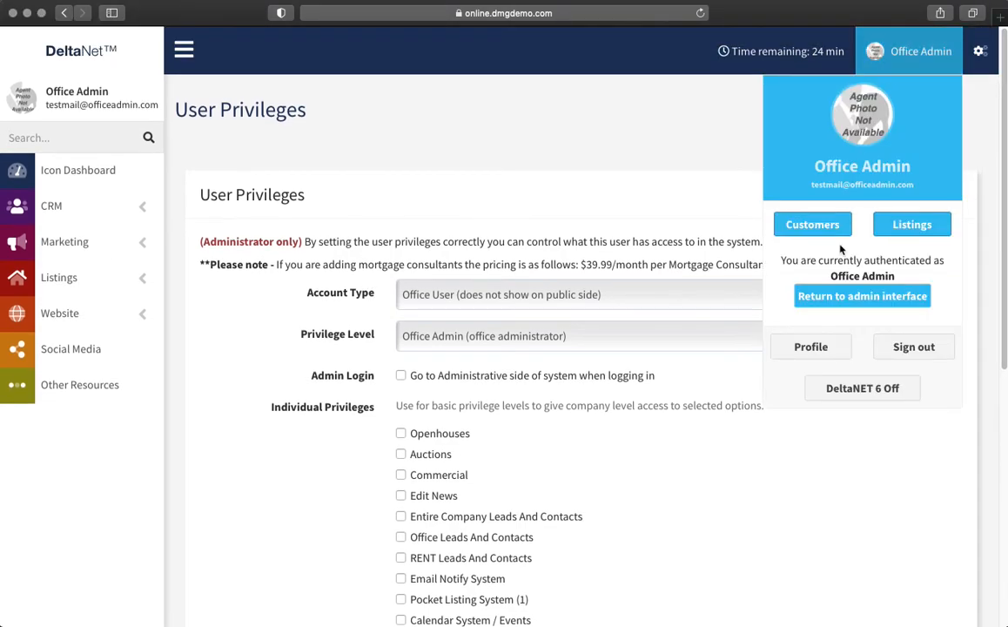
left_click(806, 346)
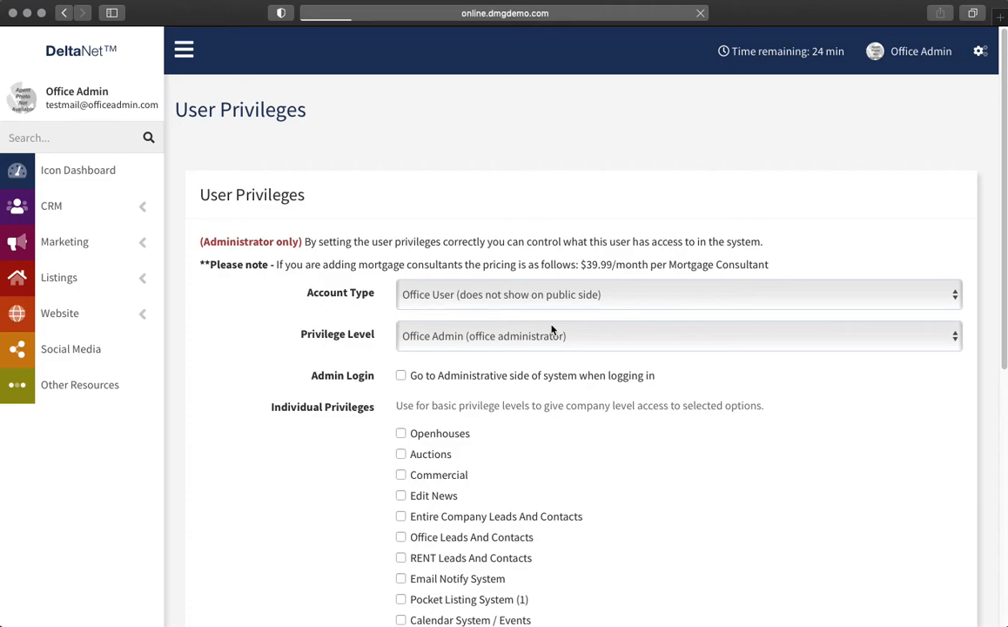
Find the Bill Pay System section of the profile and highlight the Bill Pay username shown there
scroll(446, 361, "down", 5)
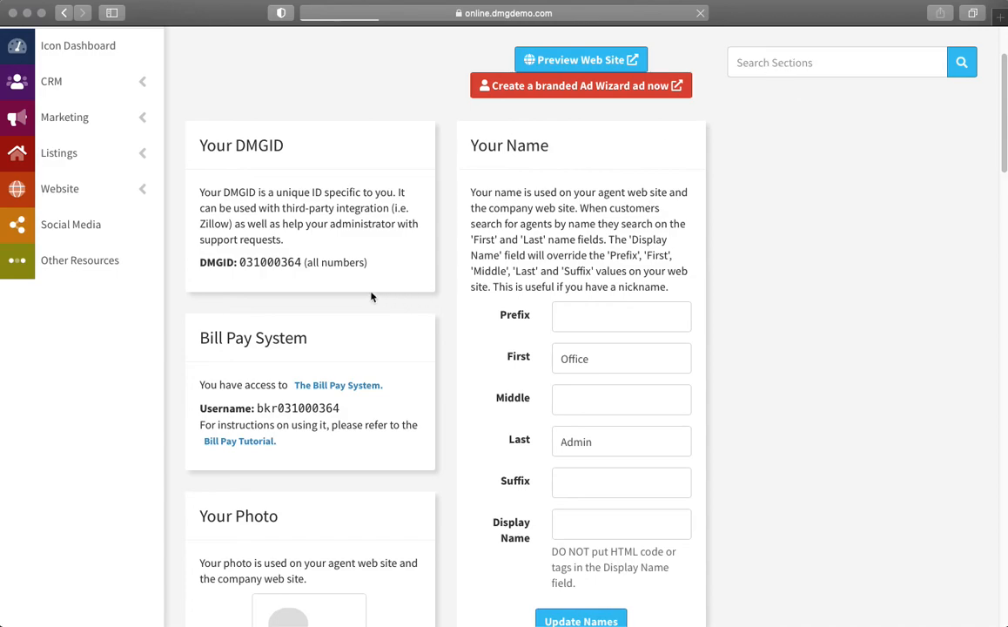
scroll(376, 353, "up", 3)
scroll(267, 399, "down", 2)
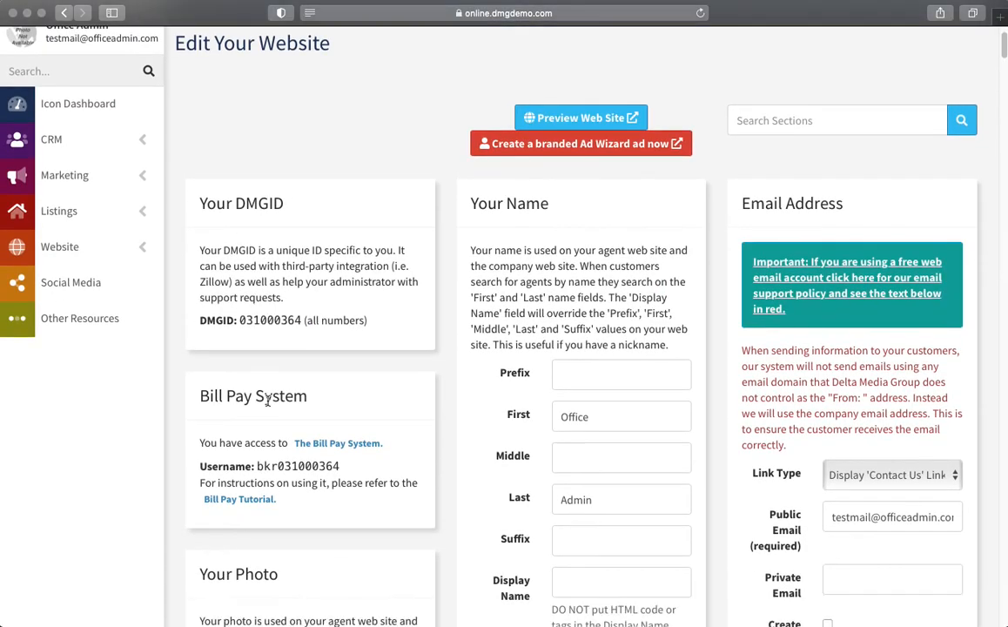
scroll(267, 399, "down", 1)
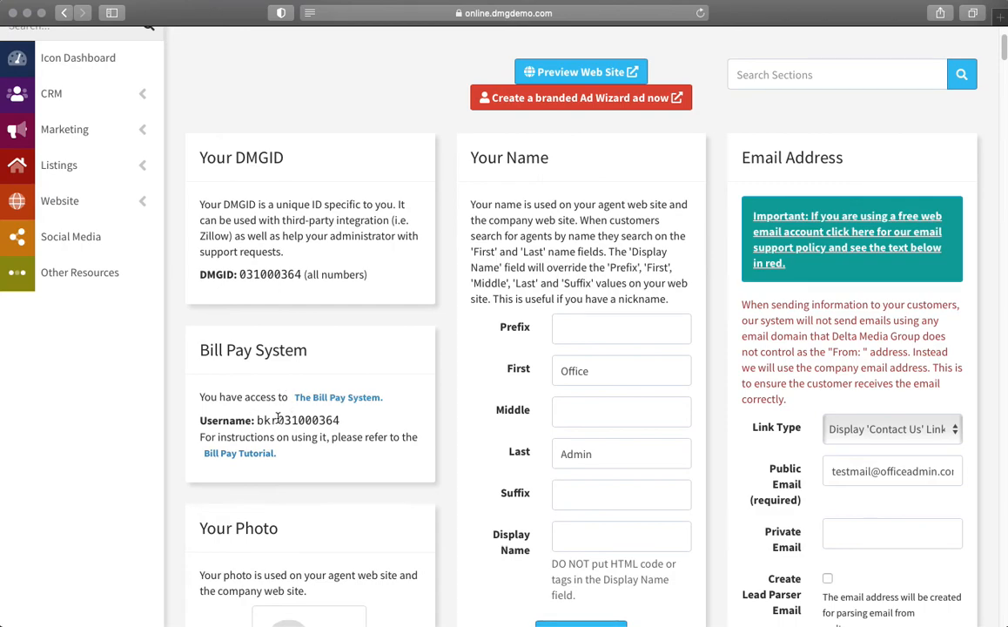
double_click(277, 419)
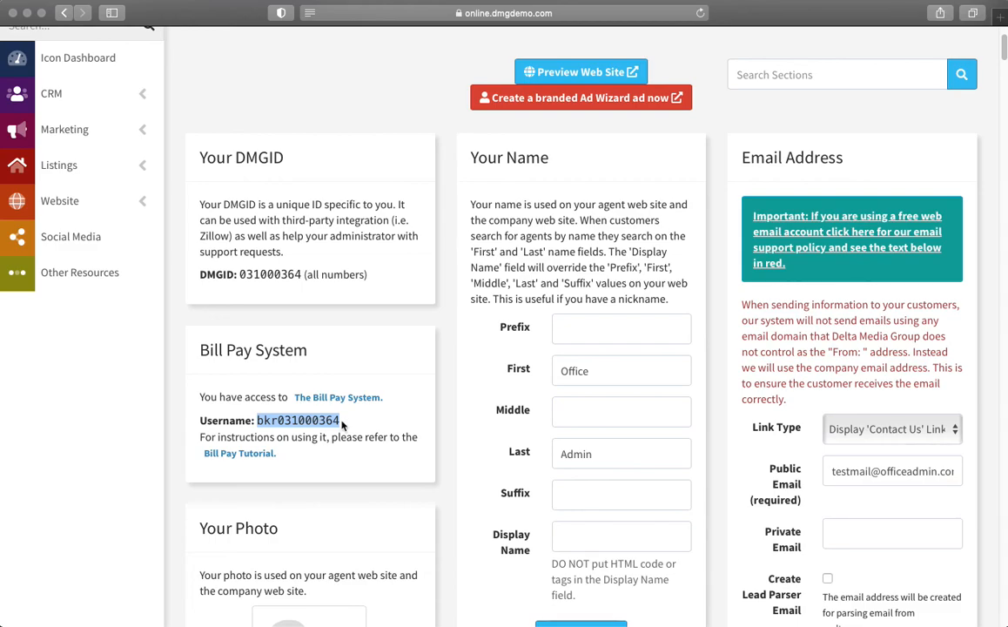
scroll(387, 470, "up", 3)
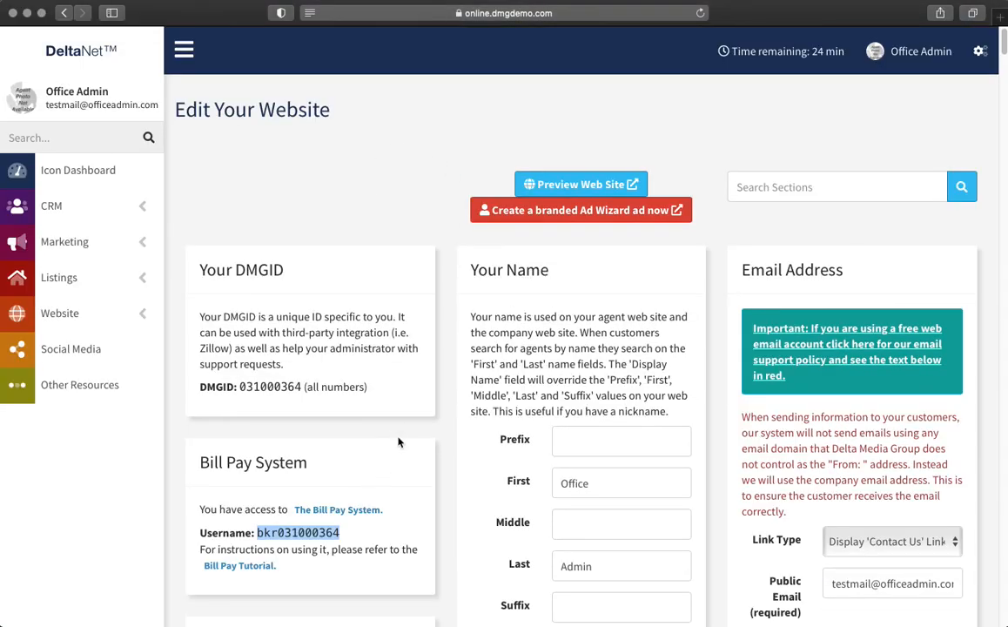